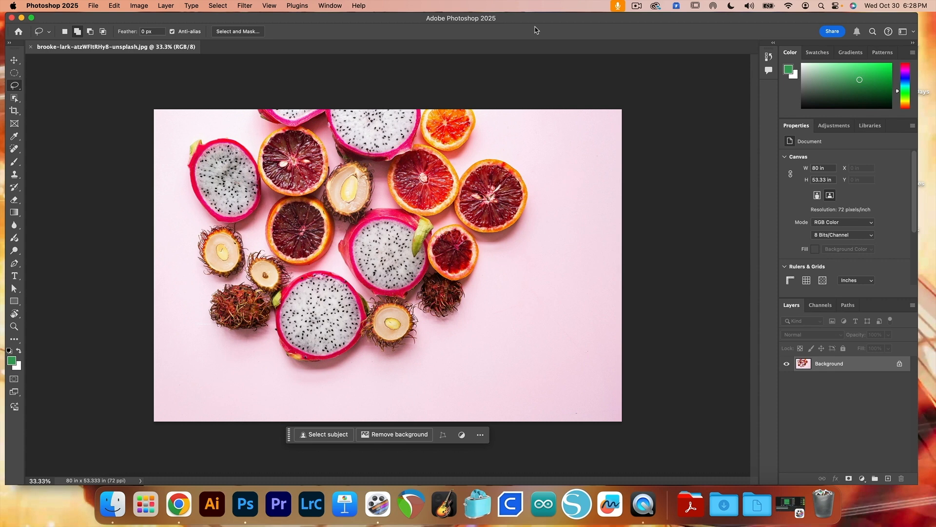
Check that the Essentials (Default) workspace is the active one.
left_click(332, 9)
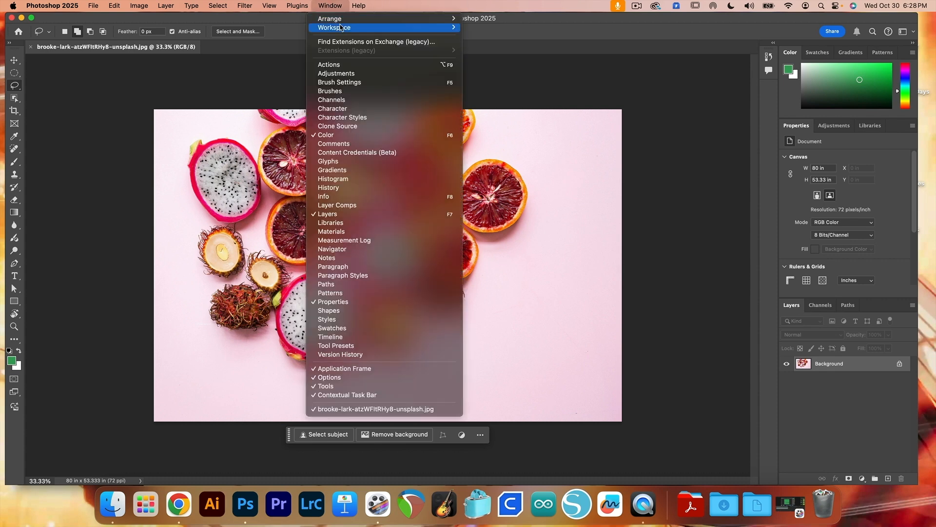
mouse_move(341, 27)
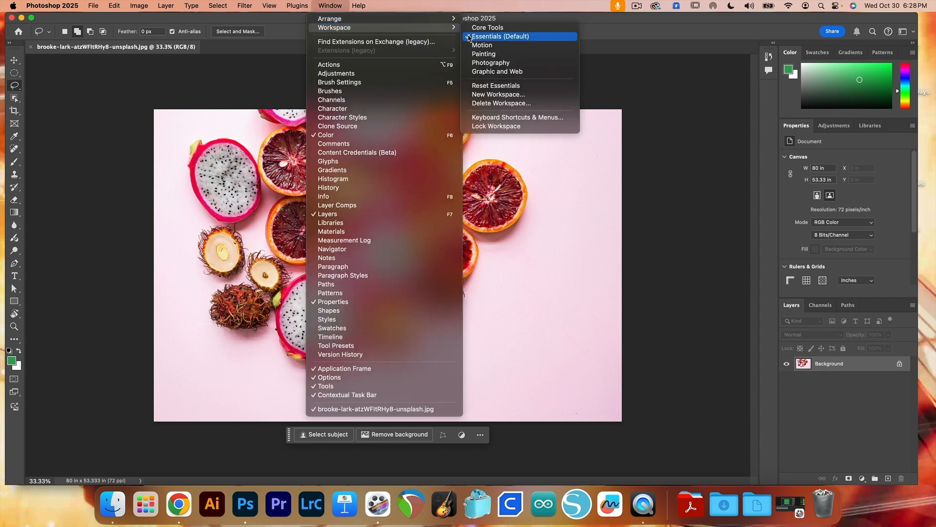
left_click(135, 52)
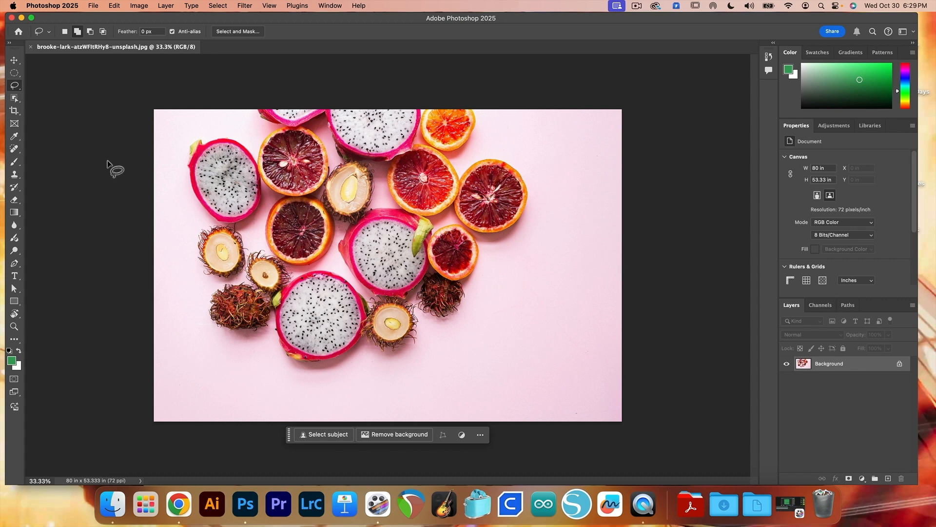
Reset the Lasso tool to its default options.
left_click(50, 33)
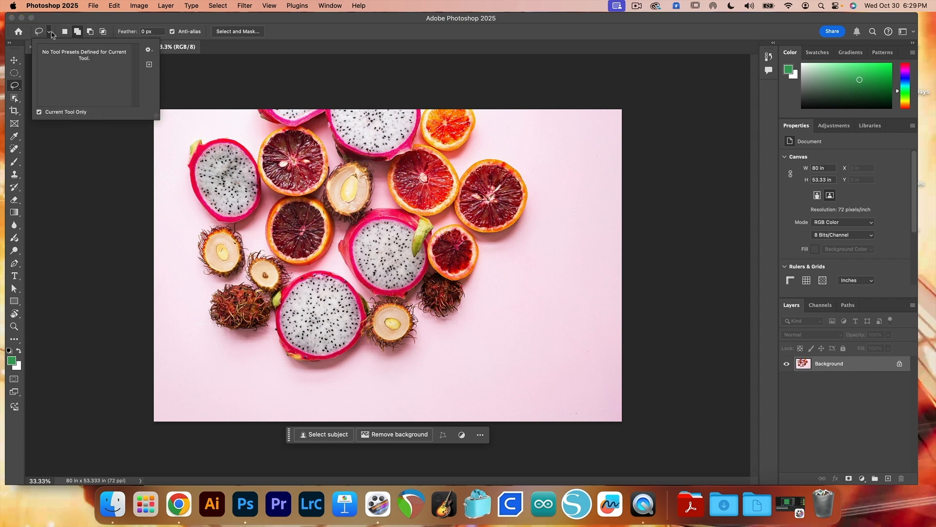
left_click(152, 54)
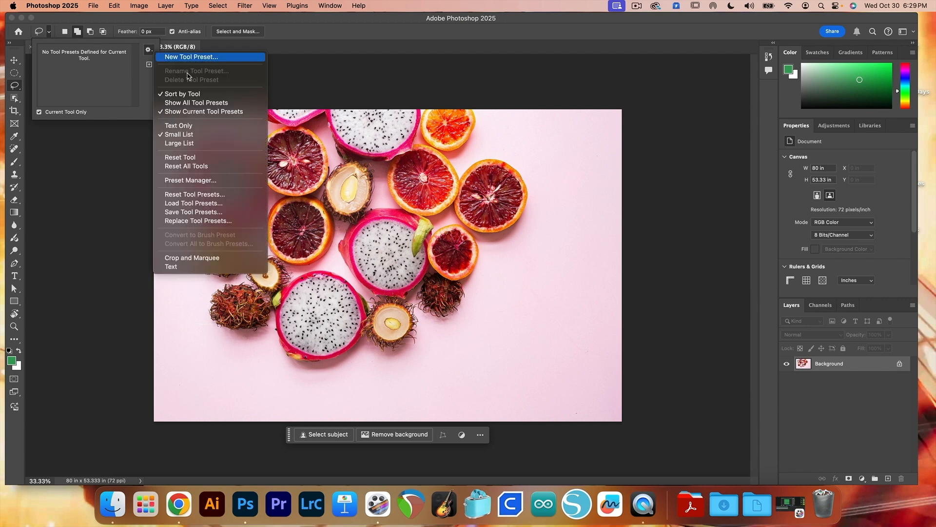
left_click(193, 155)
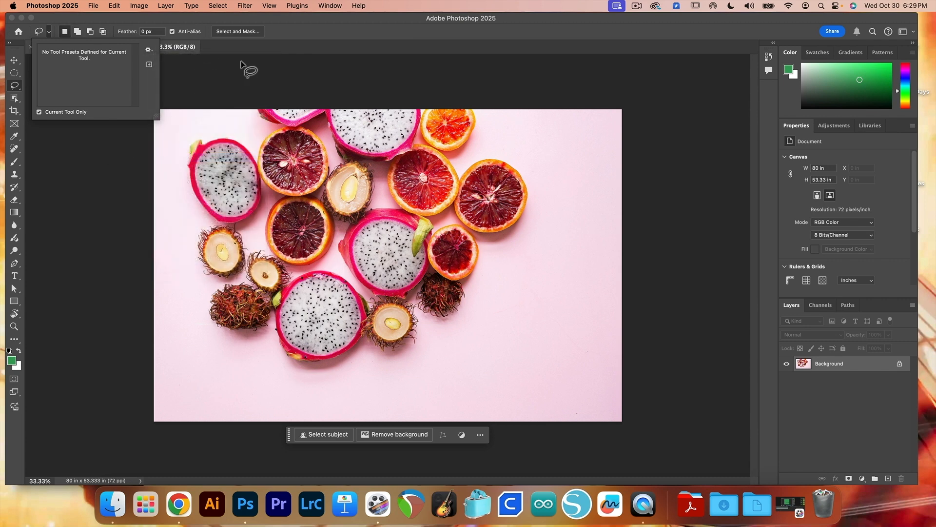
left_click(331, 31)
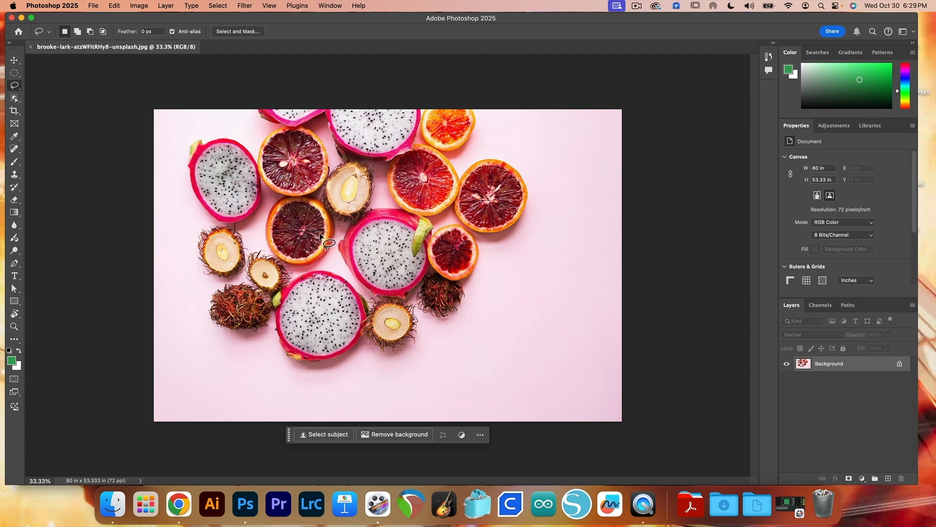
Draw a freehand Lasso selection over the upper-left dragon fruit and extend it with an overlapping loop in Add to selection mode.
mouse_move(359, 234)
left_mouse_down()
mouse_move(374, 223)
mouse_move(413, 228)
mouse_move(425, 249)
mouse_move(422, 276)
mouse_move(405, 293)
mouse_move(375, 293)
mouse_move(359, 279)
mouse_move(352, 253)
mouse_move(361, 233)
left_mouse_up()
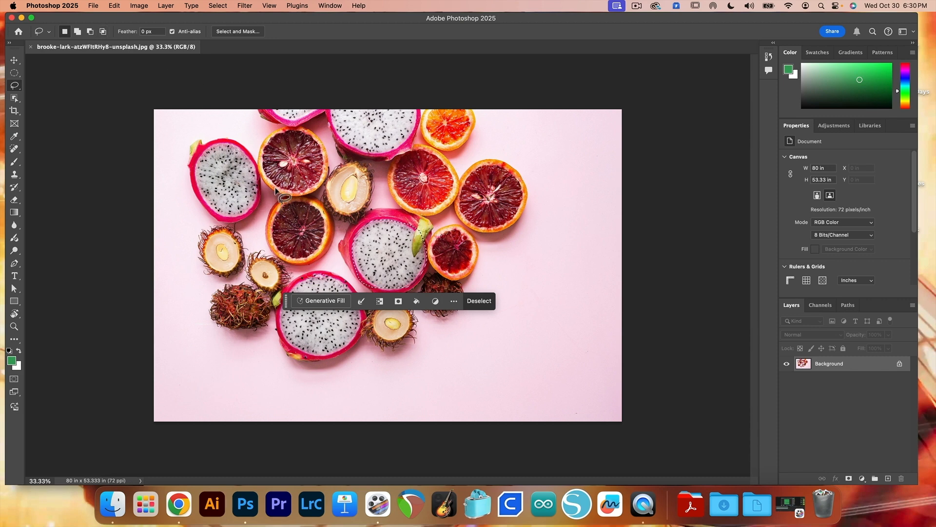
mouse_move(223, 163)
left_mouse_down()
mouse_move(246, 161)
mouse_move(267, 180)
mouse_move(268, 212)
mouse_move(250, 233)
mouse_move(224, 230)
mouse_move(201, 206)
mouse_move(204, 177)
mouse_move(229, 163)
left_mouse_up()
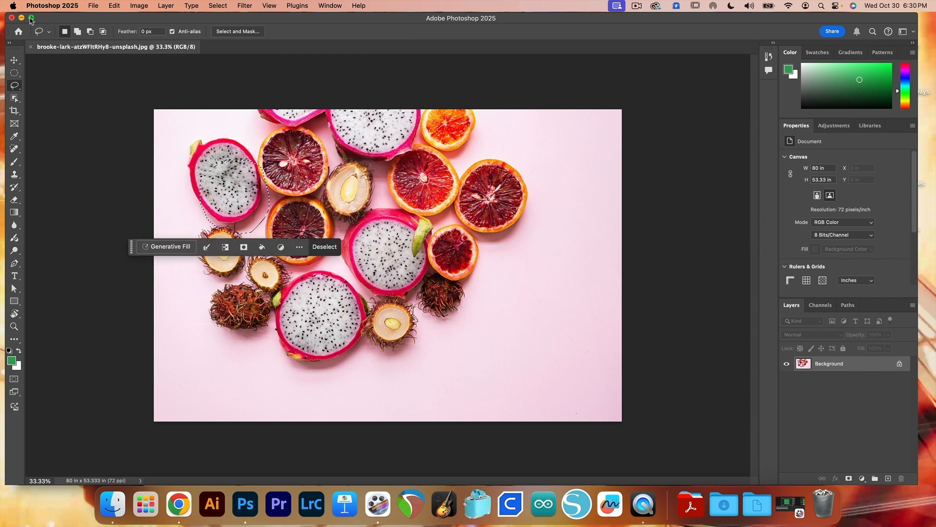
left_click(77, 32)
mouse_move(256, 169)
left_mouse_down()
mouse_move(285, 178)
mouse_move(336, 206)
mouse_move(330, 262)
mouse_move(271, 274)
mouse_move(246, 246)
mouse_move(251, 197)
left_mouse_up()
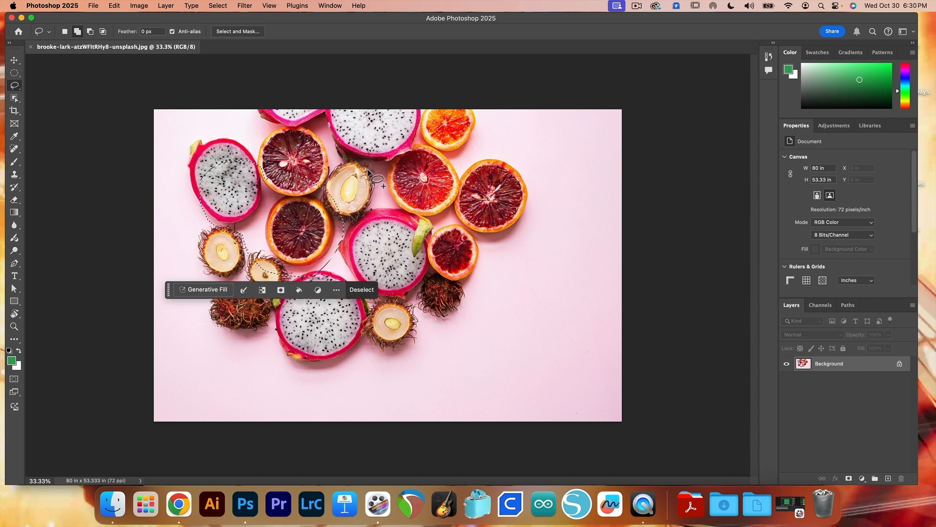
Subtract a freehand loop from the selection's right side, and reduce the remainder to its intersection with another freehand loop.
left_click(90, 31)
mouse_move(291, 240)
left_mouse_down()
mouse_move(371, 229)
mouse_move(293, 166)
mouse_move(336, 246)
left_mouse_up()
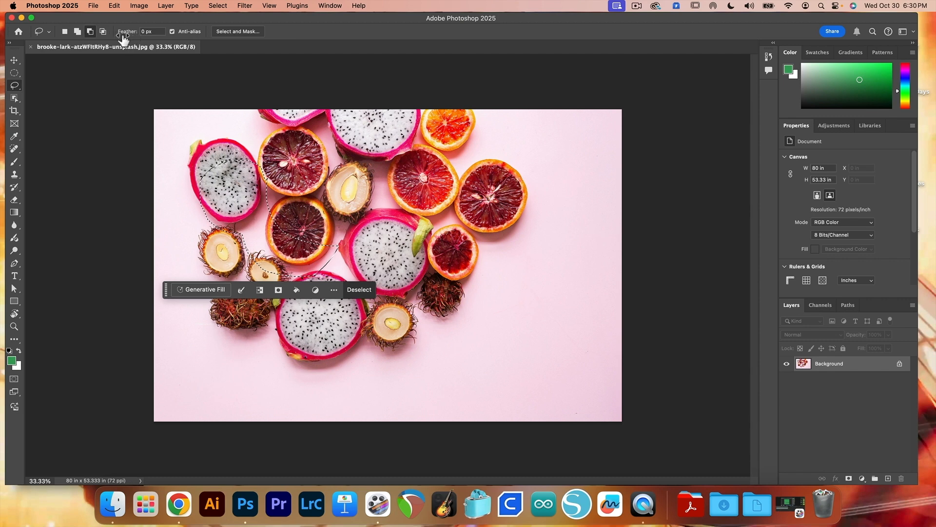
left_click(103, 31)
mouse_move(205, 217)
left_mouse_down()
mouse_move(276, 170)
mouse_move(305, 191)
mouse_move(296, 244)
mouse_move(251, 283)
left_mouse_up()
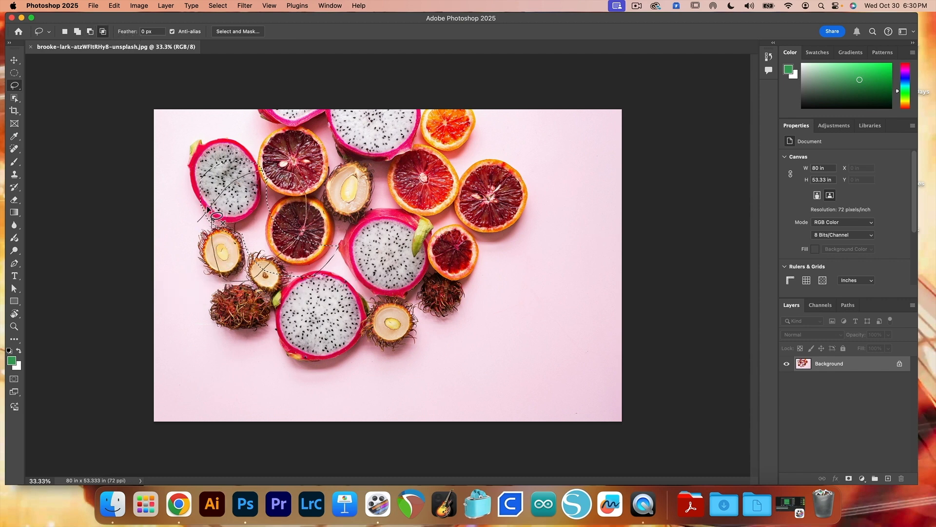
left_click_drag(207, 207, 205, 212)
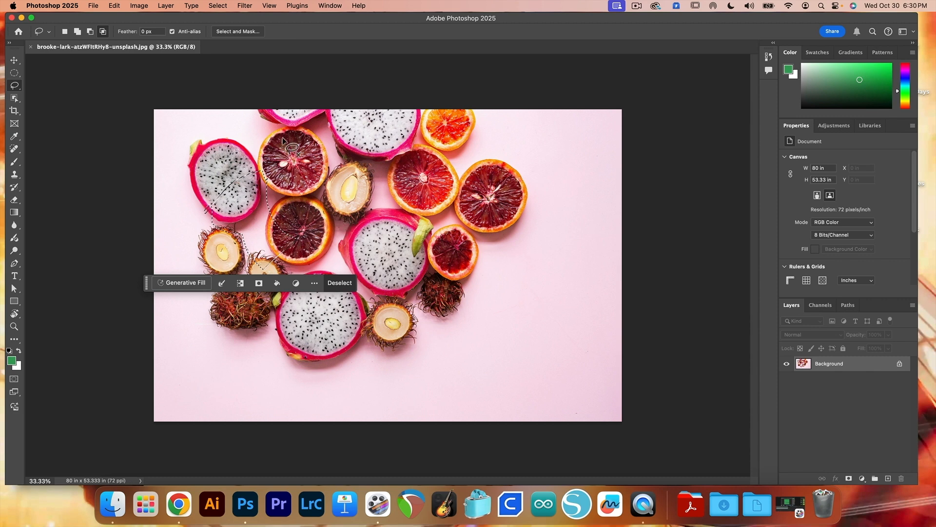
Replace the selection with a closed eight-cornered Polygonal Lasso selection stepping across the lower fruit and the pink background.
left_click(21, 93)
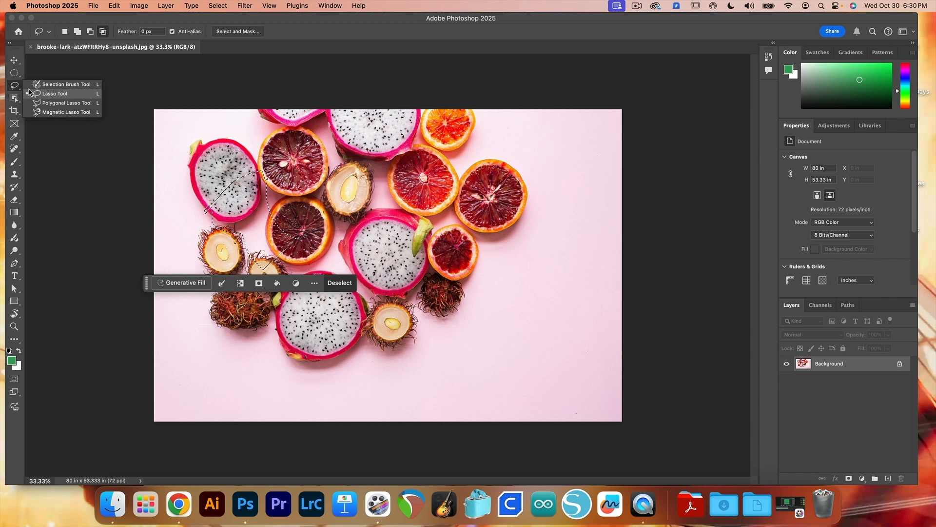
left_click(53, 105)
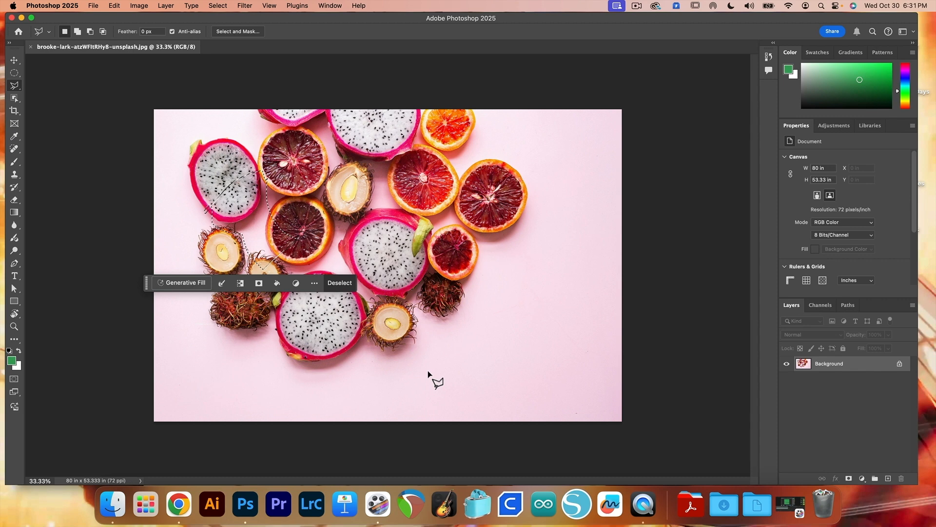
left_click(582, 363)
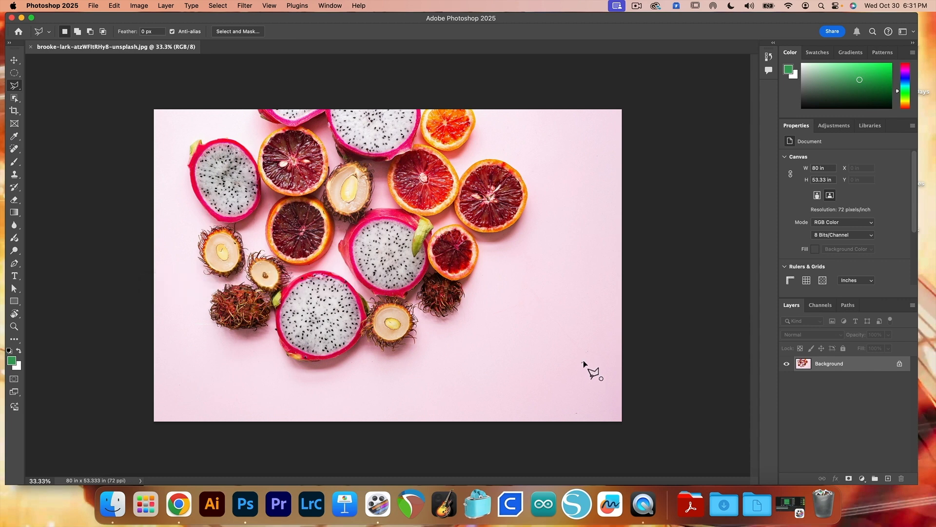
left_click(584, 221)
left_click(460, 220)
left_click(459, 298)
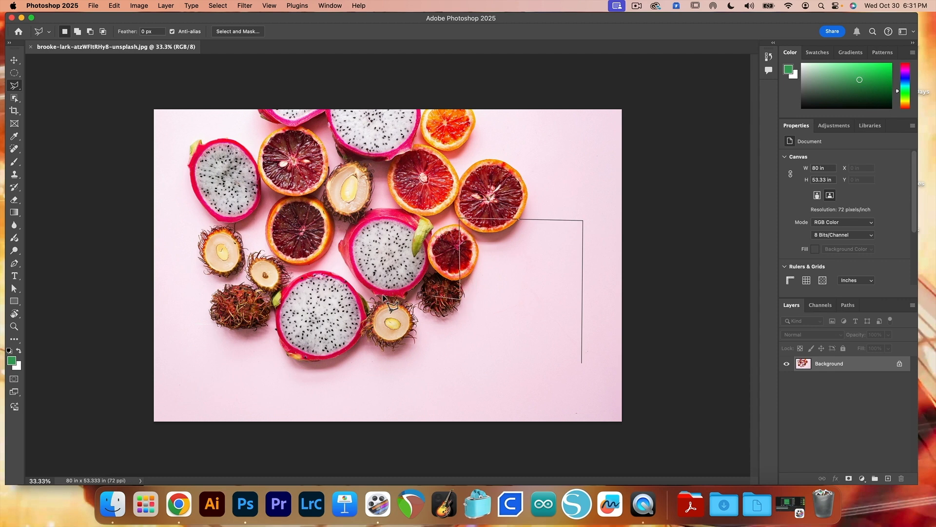
left_click(362, 199)
left_click(281, 204)
left_click(290, 352)
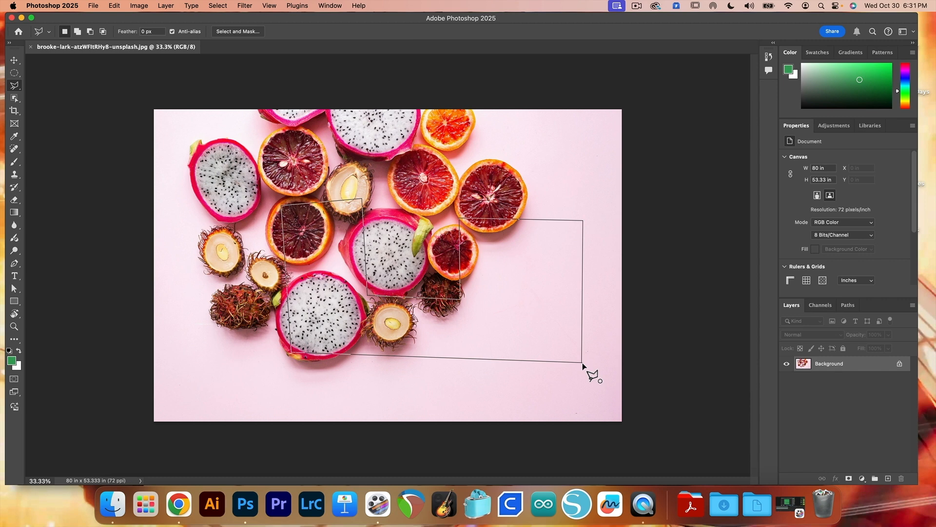
double_click(582, 362)
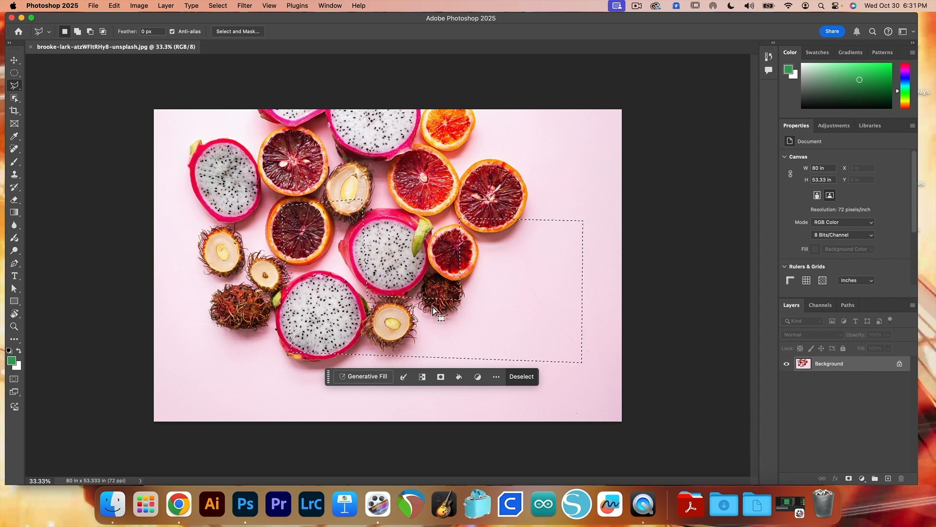
Clear the selection and outline the rightmost blood orange slice, and in a new selection the lowest dragon fruit's flesh, with the Magnetic Lasso.
left_click(19, 88)
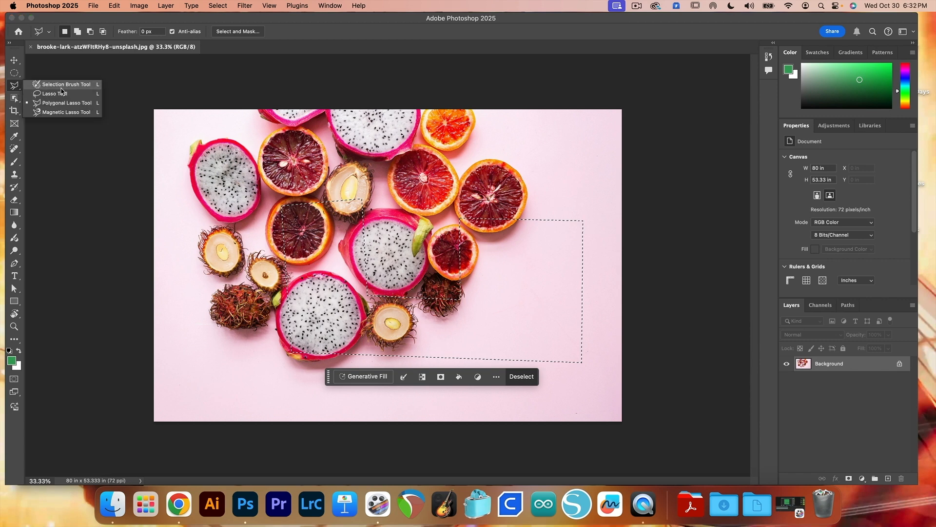
left_click(61, 112)
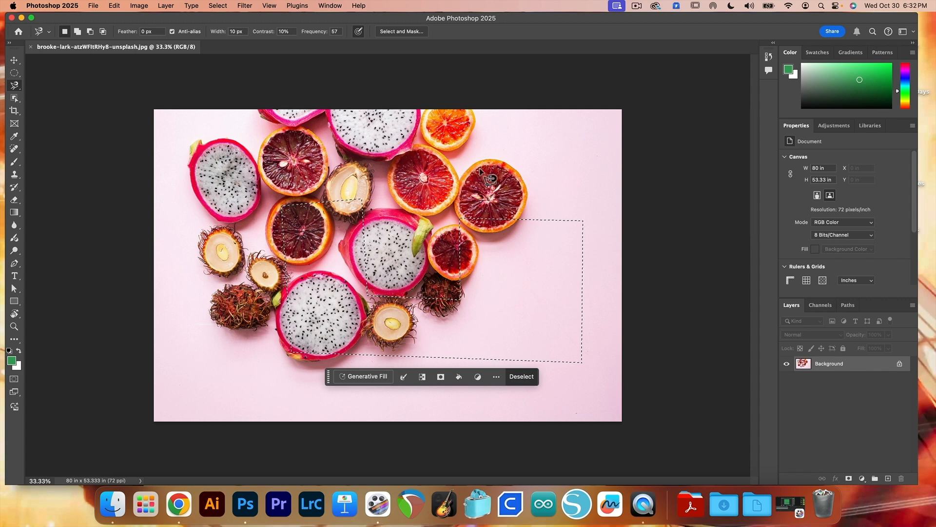
key("super+d")
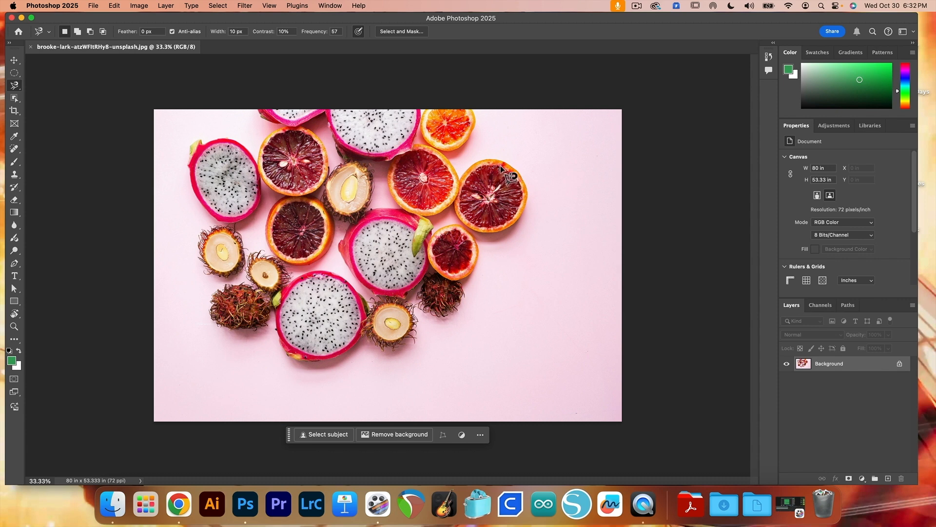
left_click(503, 168)
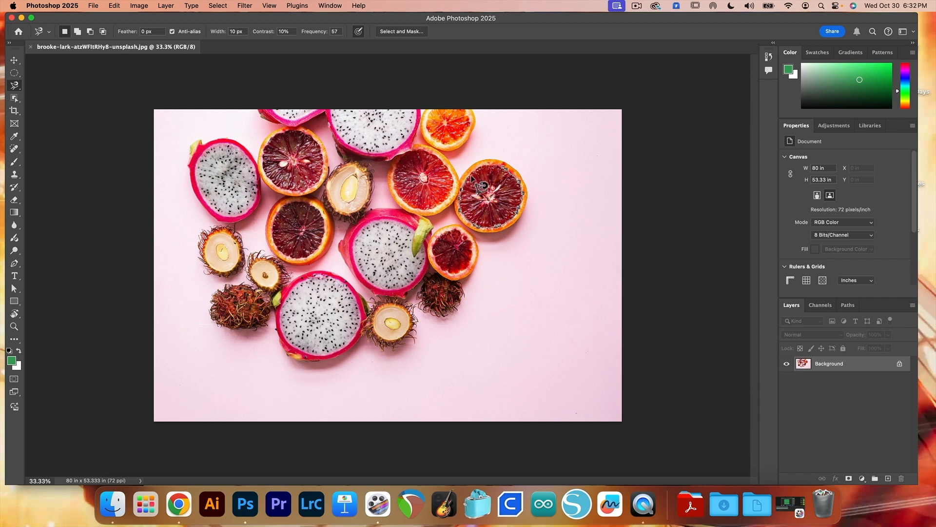
left_click(505, 171)
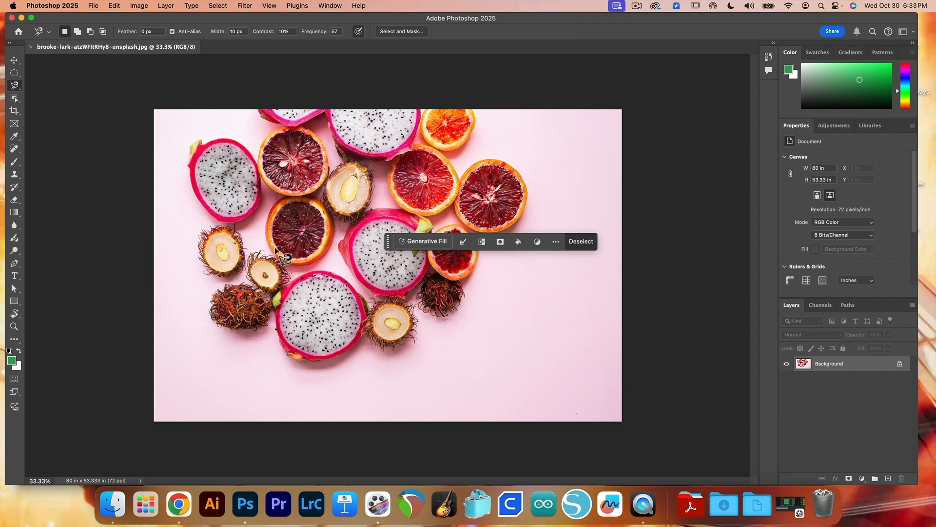
left_click(309, 277)
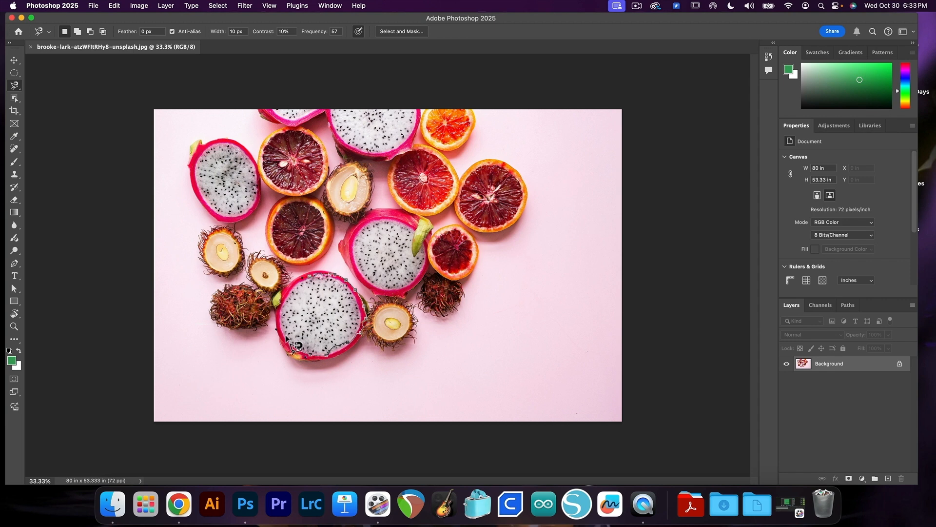
left_click(311, 279)
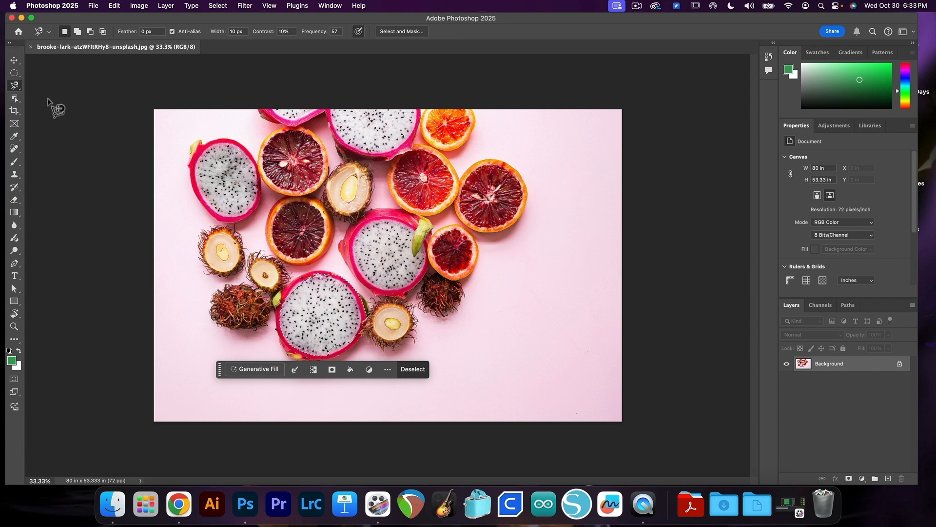
Clear the selection and paint a new one over the lowest dragon fruit's white flesh with the Selection Brush.
left_click(16, 88)
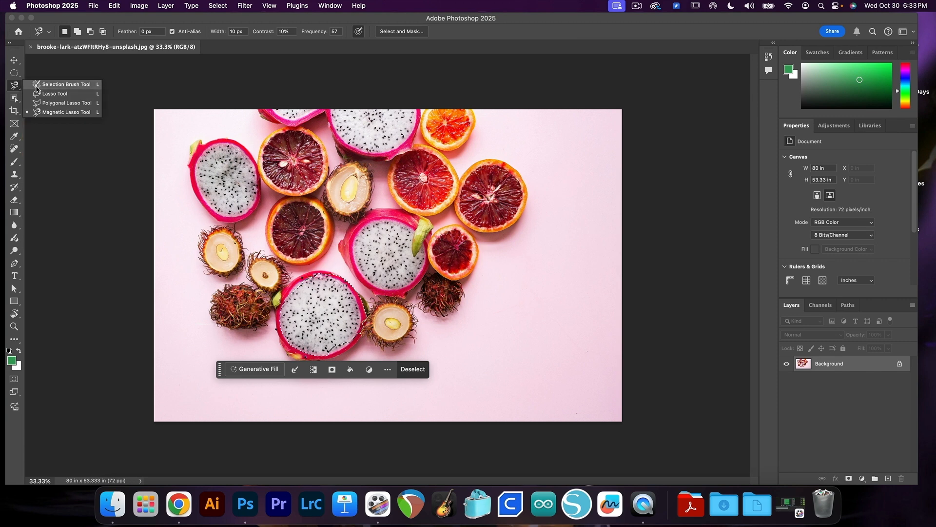
left_click(80, 88)
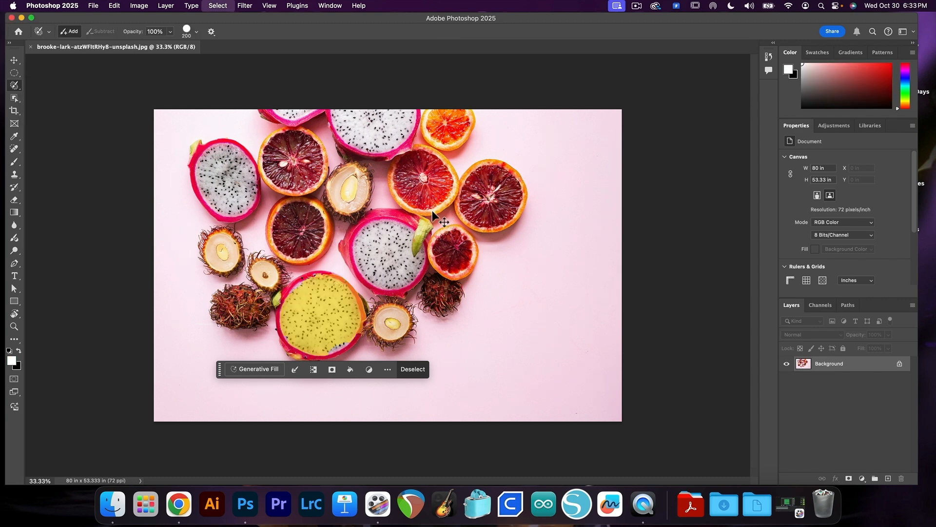
key("super+d")
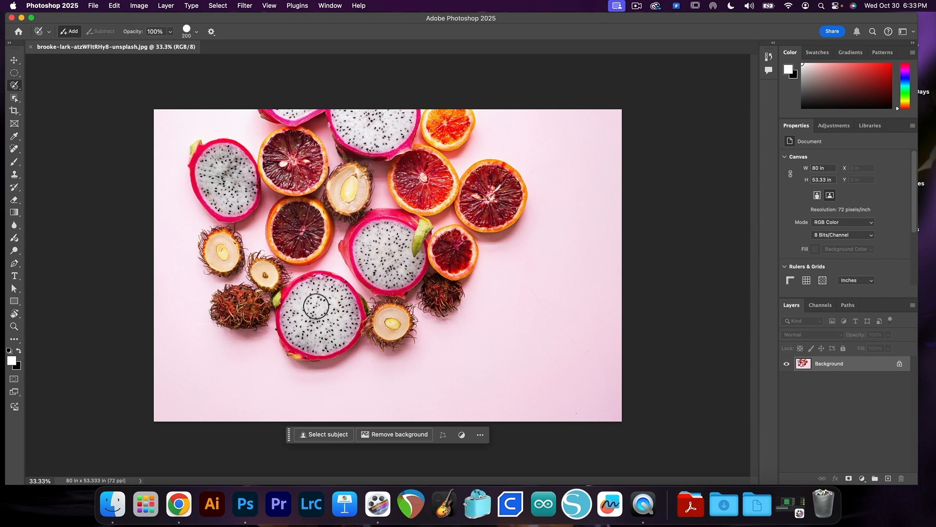
mouse_move(315, 299)
left_mouse_down()
mouse_move(336, 299)
mouse_move(347, 319)
mouse_move(341, 337)
mouse_move(310, 343)
mouse_move(291, 322)
mouse_move(301, 299)
mouse_move(318, 299)
mouse_move(334, 322)
mouse_move(319, 350)
mouse_move(290, 321)
mouse_move(302, 295)
mouse_move(332, 289)
mouse_move(349, 301)
mouse_move(354, 339)
mouse_move(317, 342)
mouse_move(305, 309)
mouse_move(313, 290)
mouse_move(336, 289)
mouse_move(356, 321)
mouse_move(354, 335)
mouse_move(329, 345)
mouse_move(312, 337)
mouse_move(317, 310)
mouse_move(328, 346)
mouse_move(344, 342)
mouse_move(324, 347)
left_mouse_up()
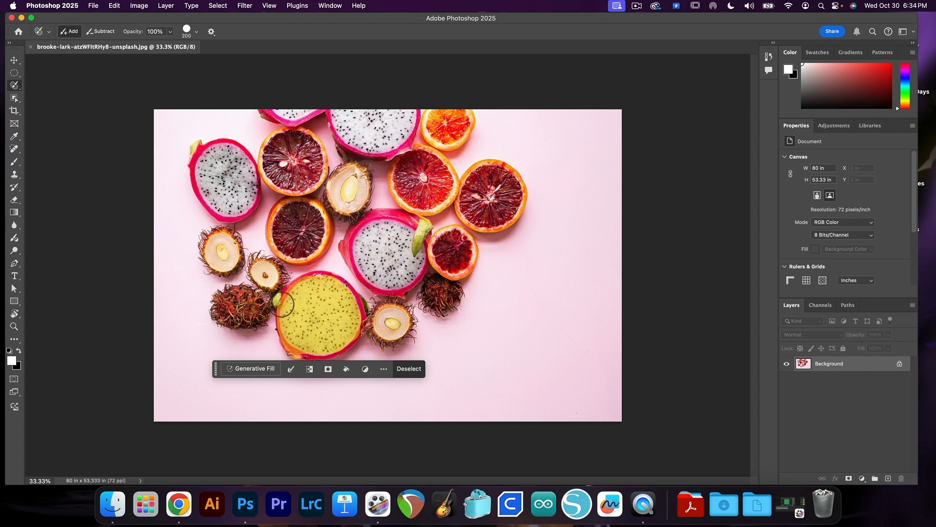
View the Generative Fill prompt and its additional options for the painted selection, and cancel it.
left_click(252, 374)
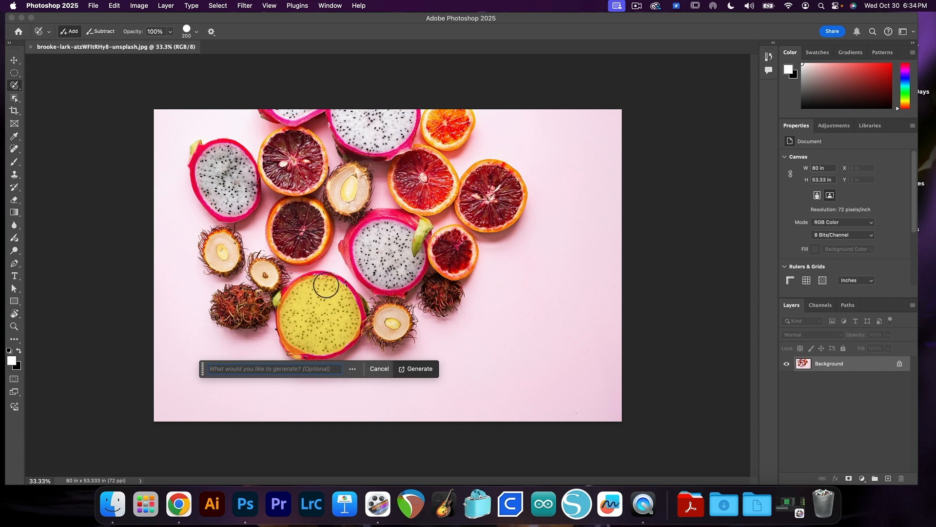
left_click(353, 370)
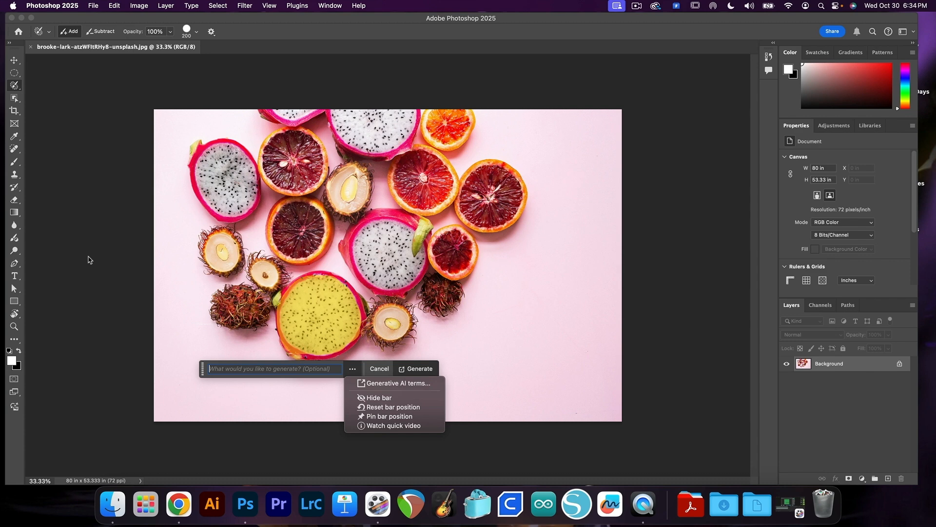
left_click(384, 371)
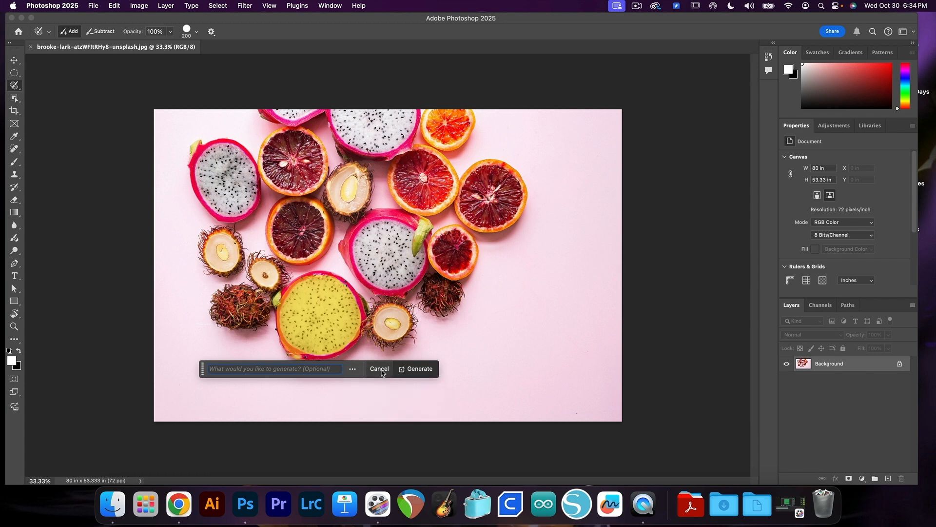
left_click(379, 370)
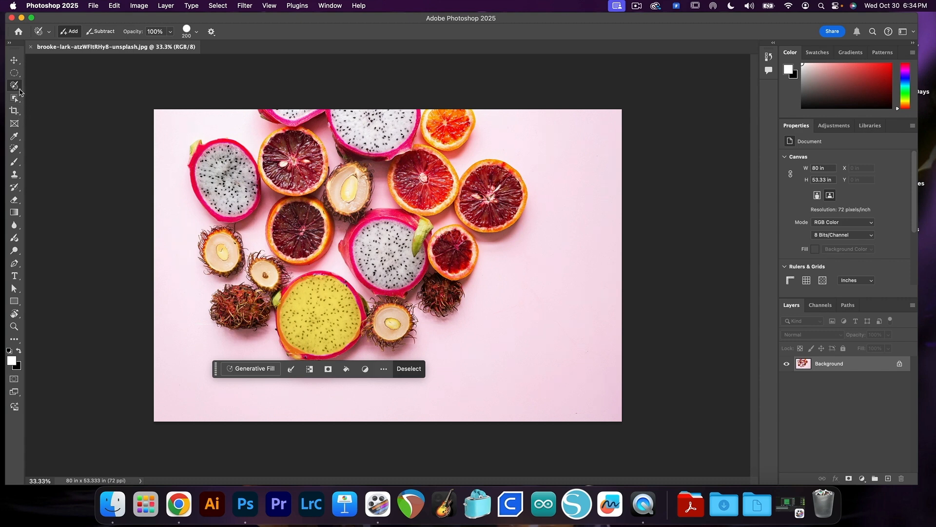
Switch from the Selection Brush back to the Lasso tool.
right_click(19, 89)
left_click(54, 94)
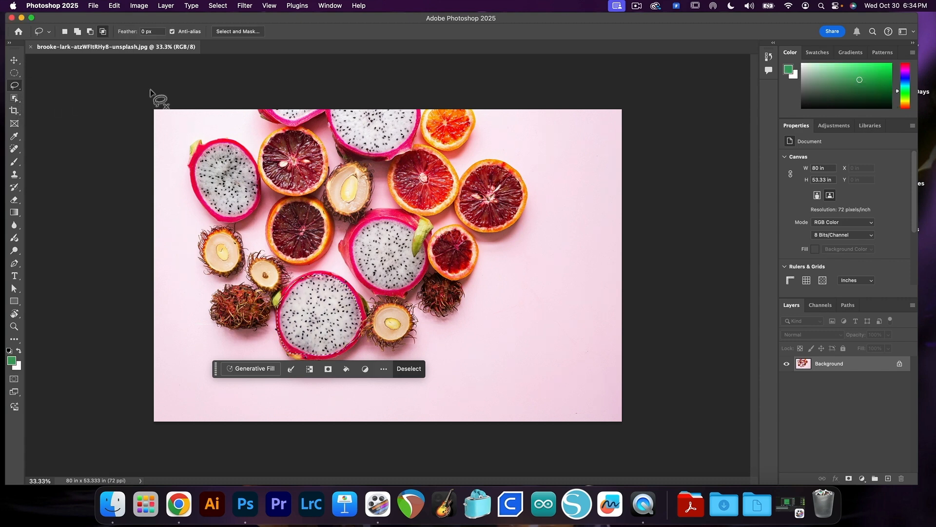